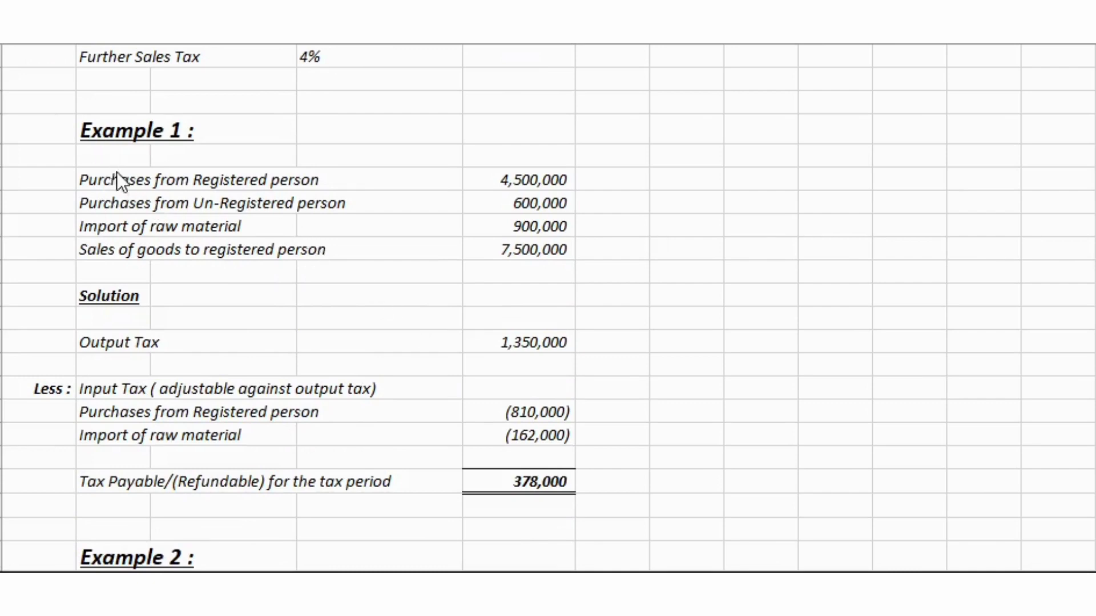
Step: Examine the tax rates and Example 1 figures, and inspect the formula behind Example 1's Output Tax amount
{"action": "scroll", "coordinate": [118, 174], "scroll_direction": "down", "scroll_amount": 1}
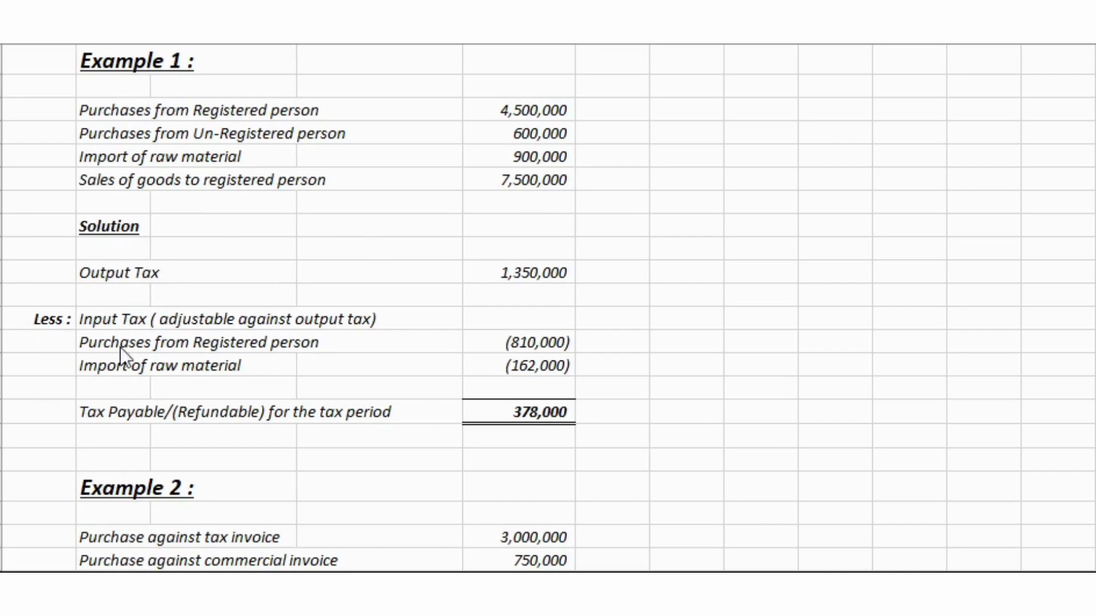
{"action": "scroll", "coordinate": [359, 311], "scroll_direction": "up", "scroll_amount": 5}
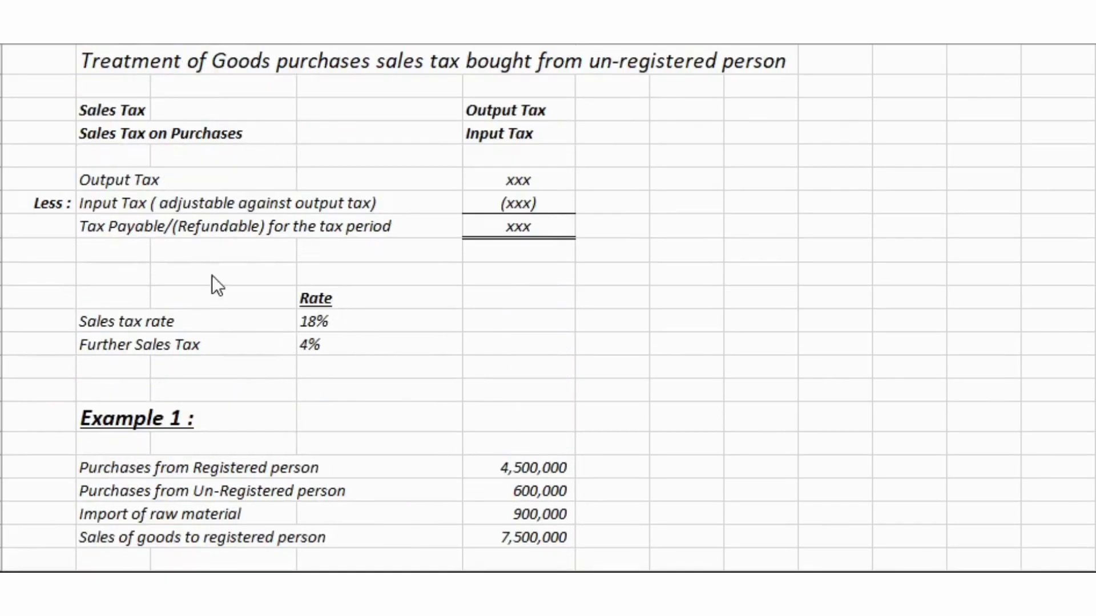
{"action": "scroll", "coordinate": [142, 235], "scroll_direction": "down", "scroll_amount": 6}
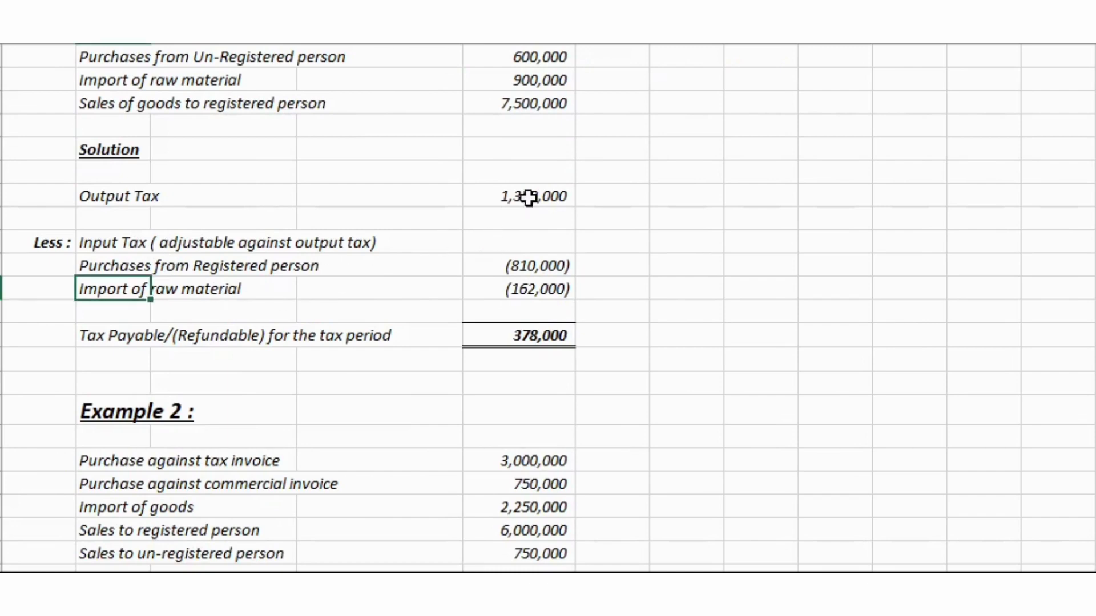
{"action": "left_click", "coordinate": [559, 196]}
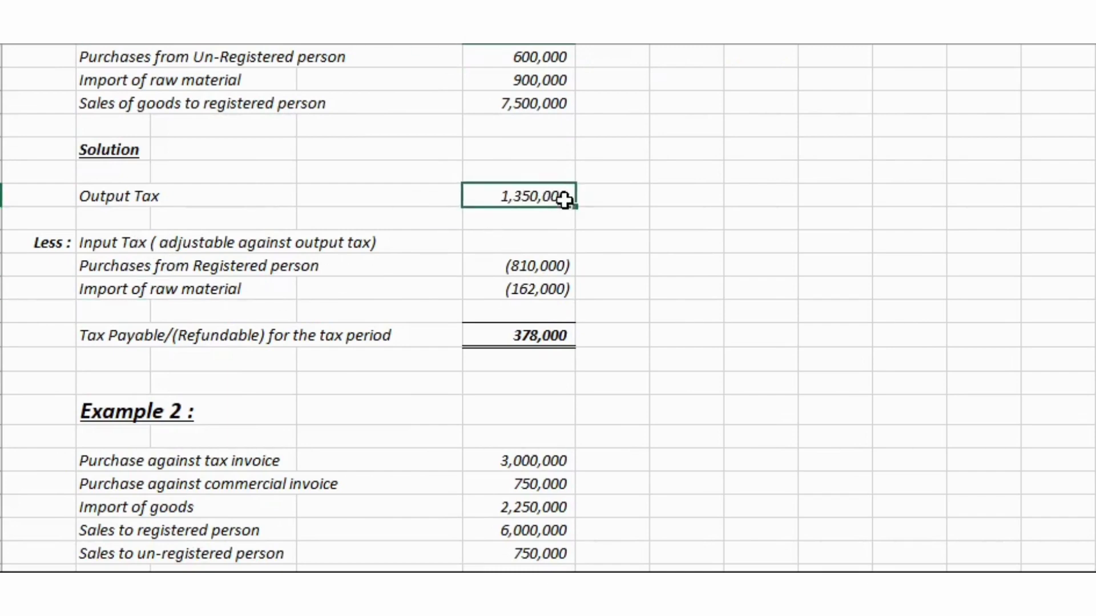
{"action": "double_click", "coordinate": [499, 196]}
{"action": "scroll", "coordinate": [651, 237], "scroll_direction": "up", "scroll_amount": 1}
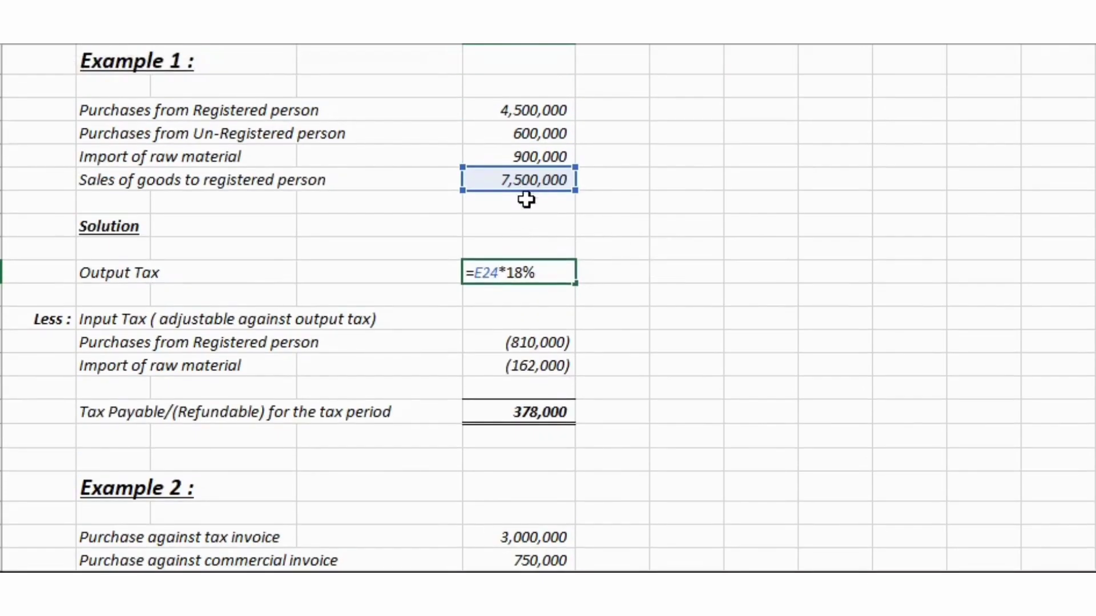
{"action": "left_click", "coordinate": [674, 268]}
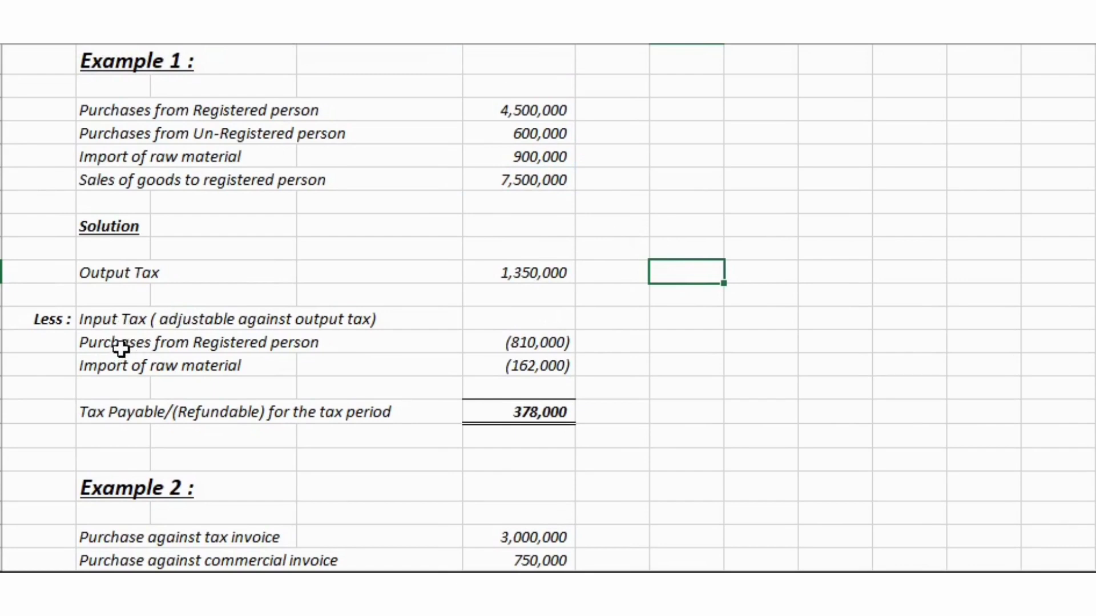
Step: Inspect Example 1's formulas for the two input tax lines and the Tax Payable/(Refundable) amount without changing them
{"action": "double_click", "coordinate": [510, 344]}
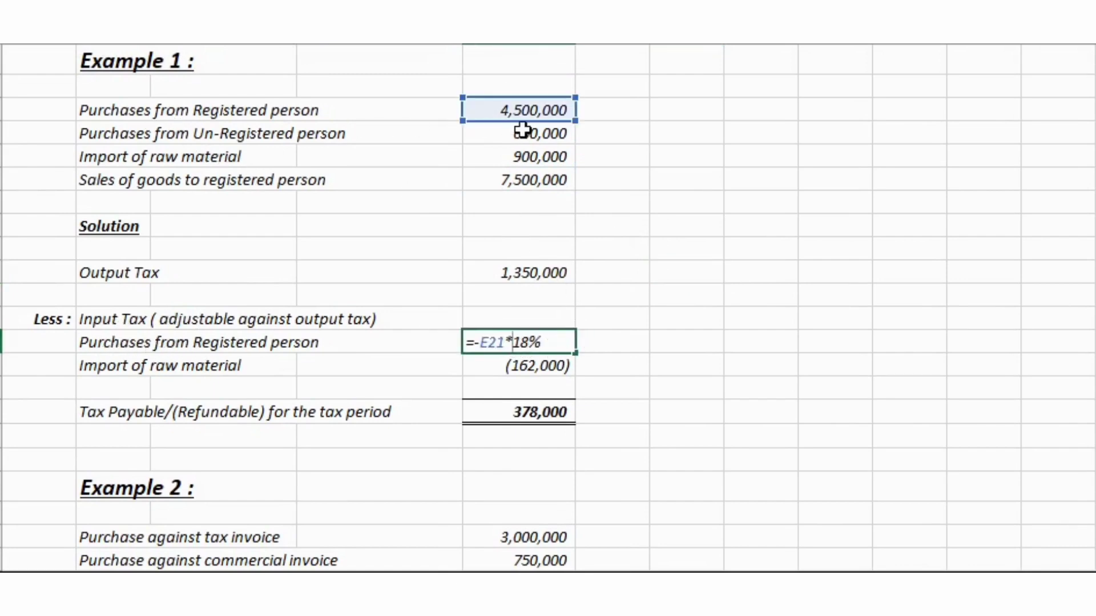
{"action": "left_click", "coordinate": [689, 341]}
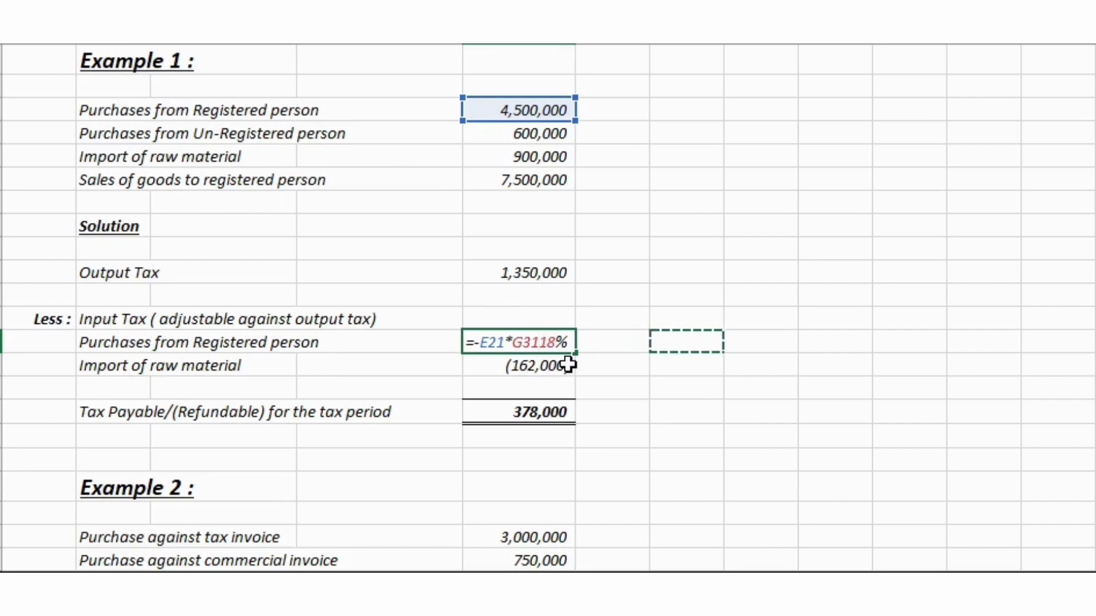
{"action": "key", "text": "Escape"}
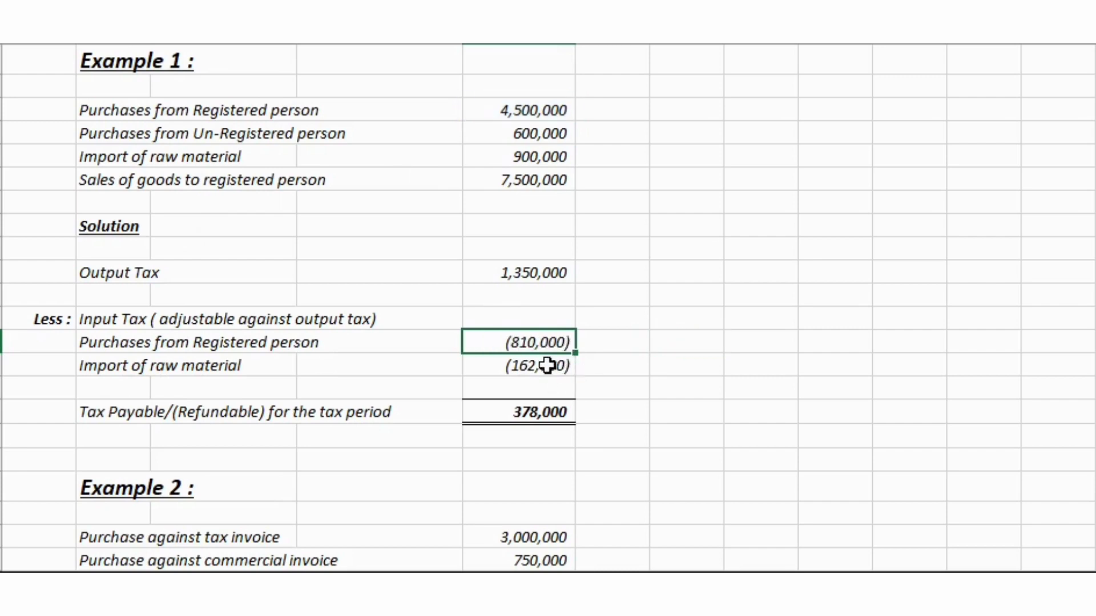
{"action": "double_click", "coordinate": [550, 366]}
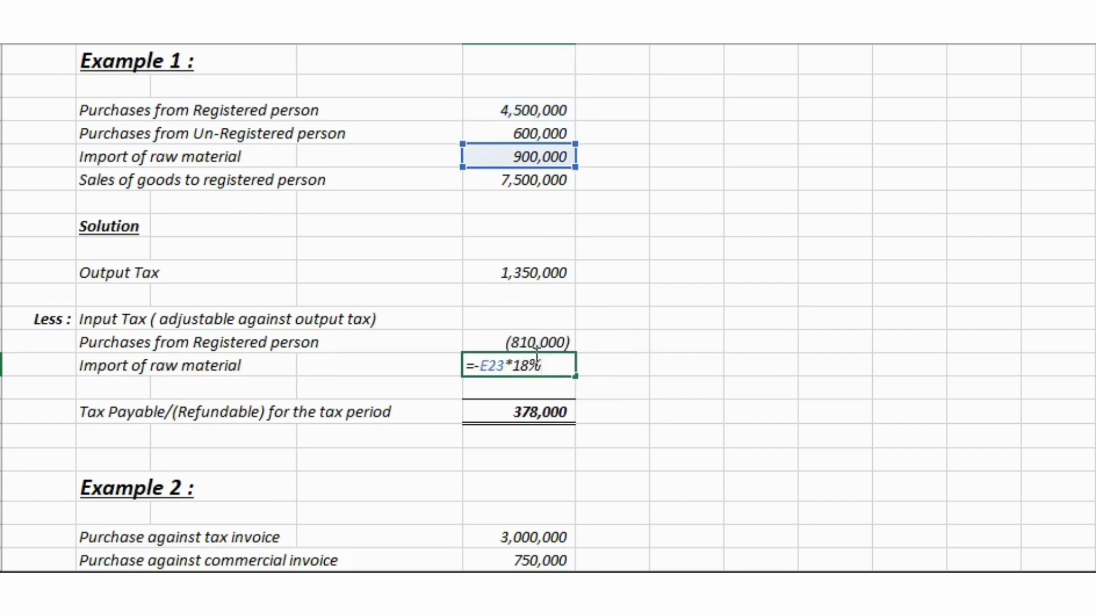
{"action": "key", "text": "Escape"}
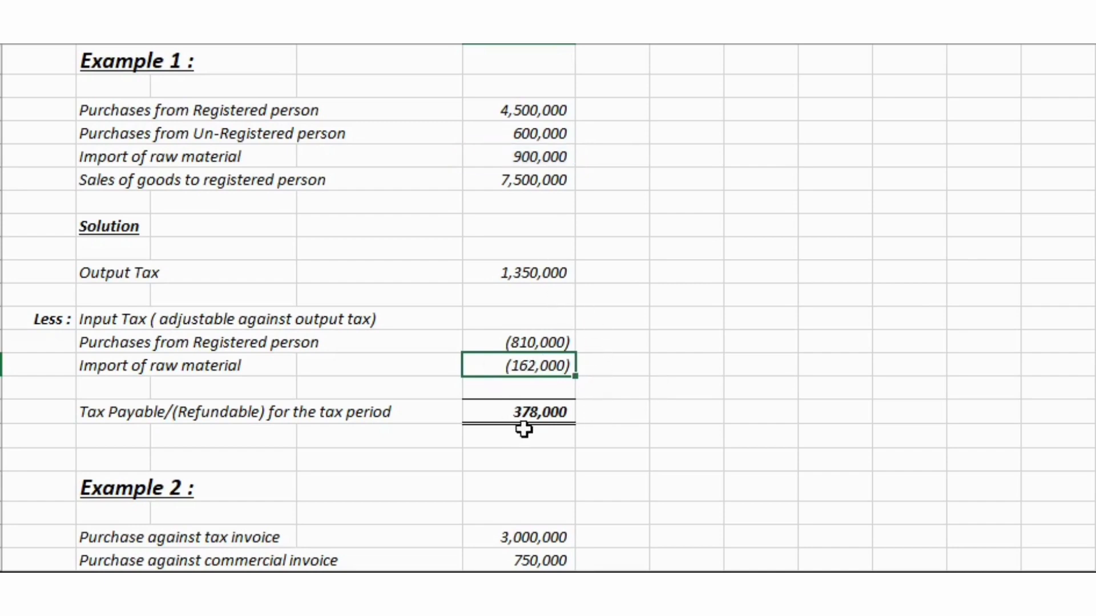
{"action": "double_click", "coordinate": [516, 412]}
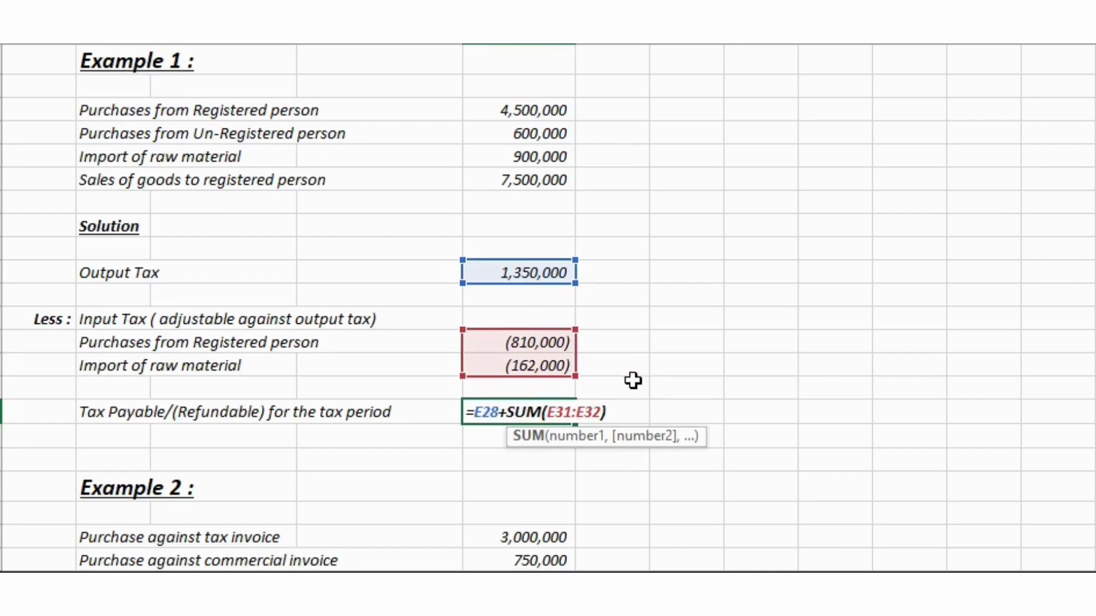
{"action": "key", "text": "Escape"}
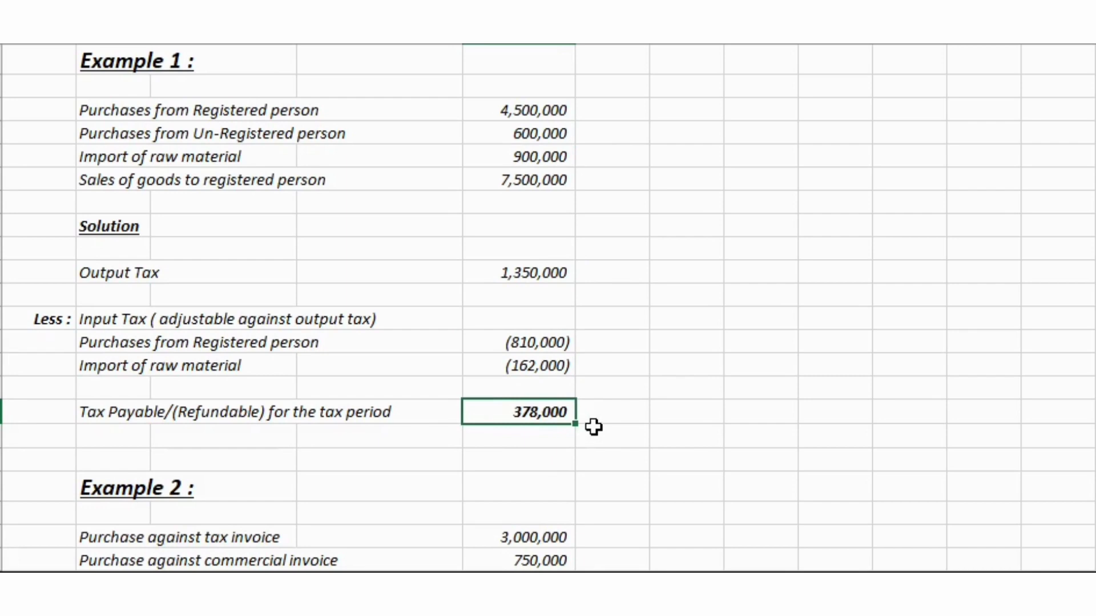
Step: Inspect Example 2's output tax formula for sales to the registered person and the sales figure it refers to
{"action": "scroll", "coordinate": [594, 427], "scroll_direction": "down", "scroll_amount": 6}
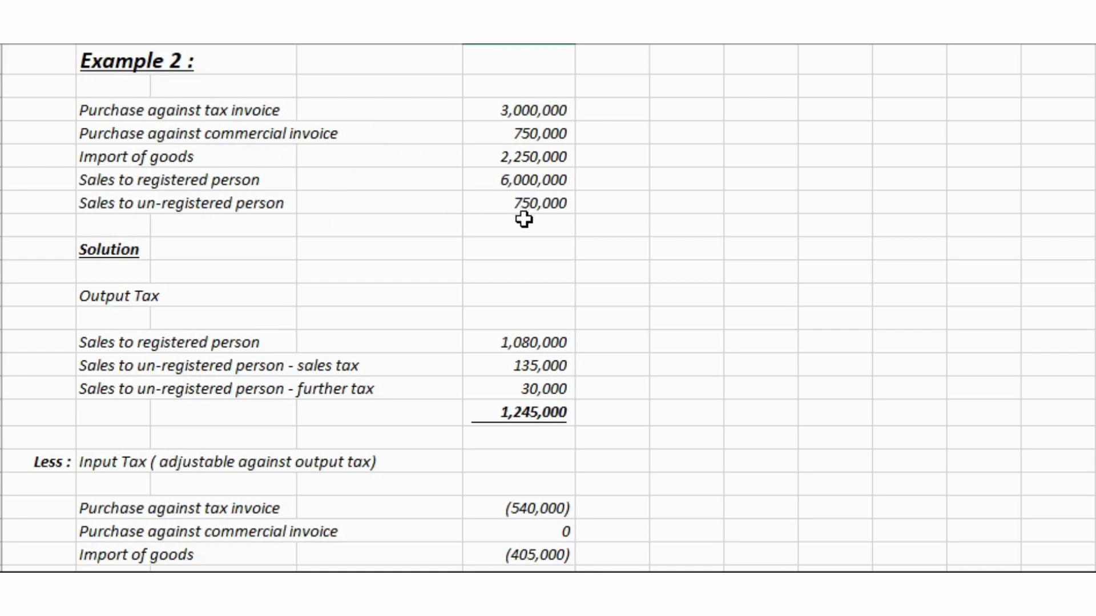
{"action": "scroll", "coordinate": [525, 221], "scroll_direction": "down", "scroll_amount": 2}
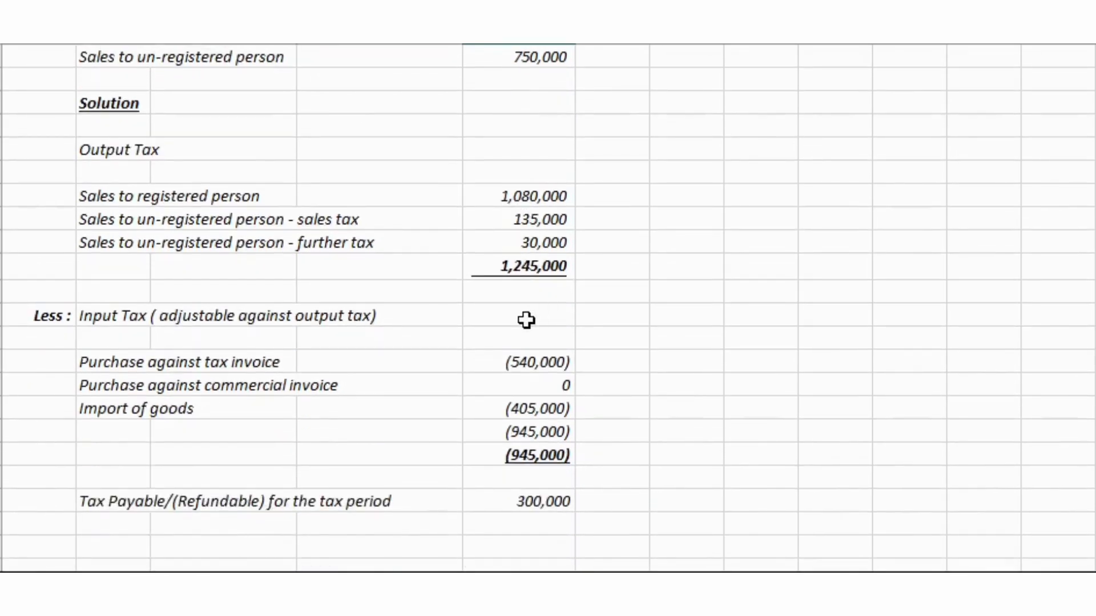
{"action": "left_click", "coordinate": [525, 199]}
{"action": "double_click", "coordinate": [525, 198]}
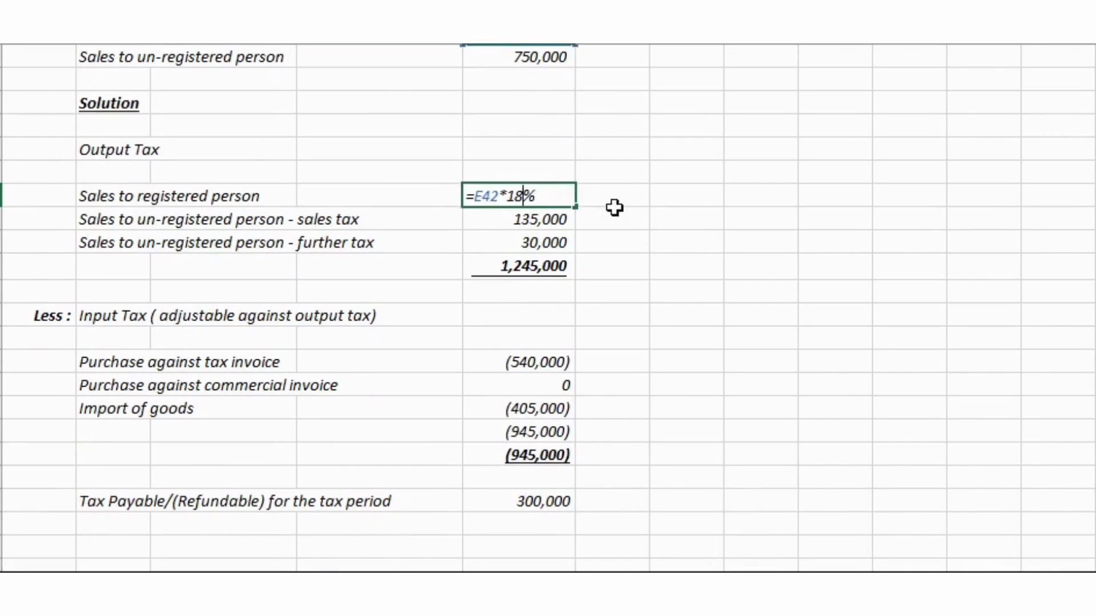
{"action": "scroll", "coordinate": [614, 208], "scroll_direction": "up", "scroll_amount": 2}
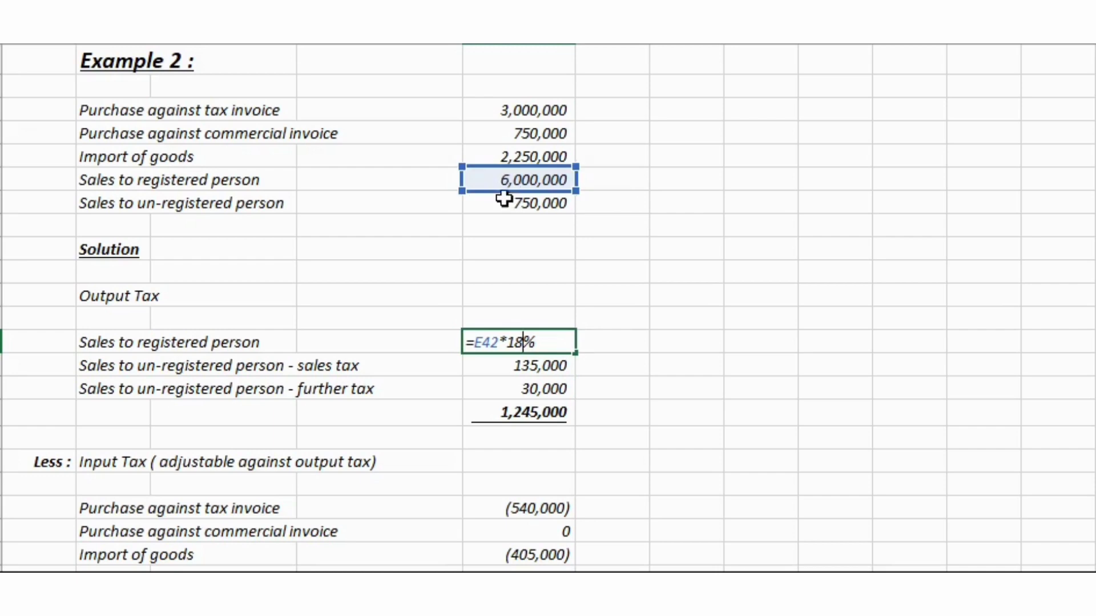
{"action": "left_click", "coordinate": [635, 348]}
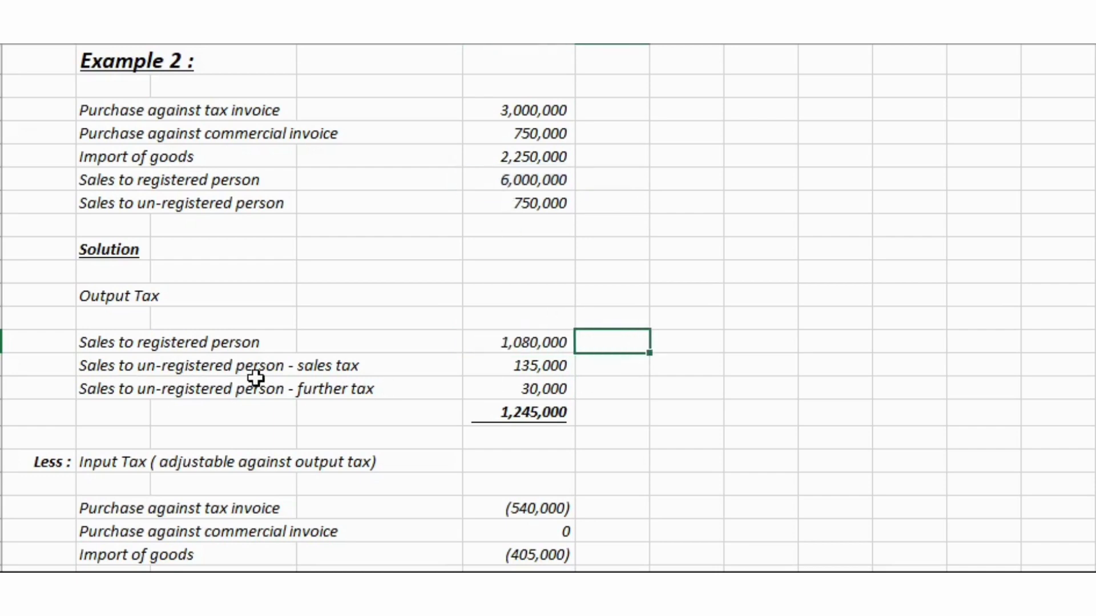
Step: Inspect Example 2's formulas for sales tax and further tax on un-registered sales and for the output tax total
{"action": "double_click", "coordinate": [505, 365]}
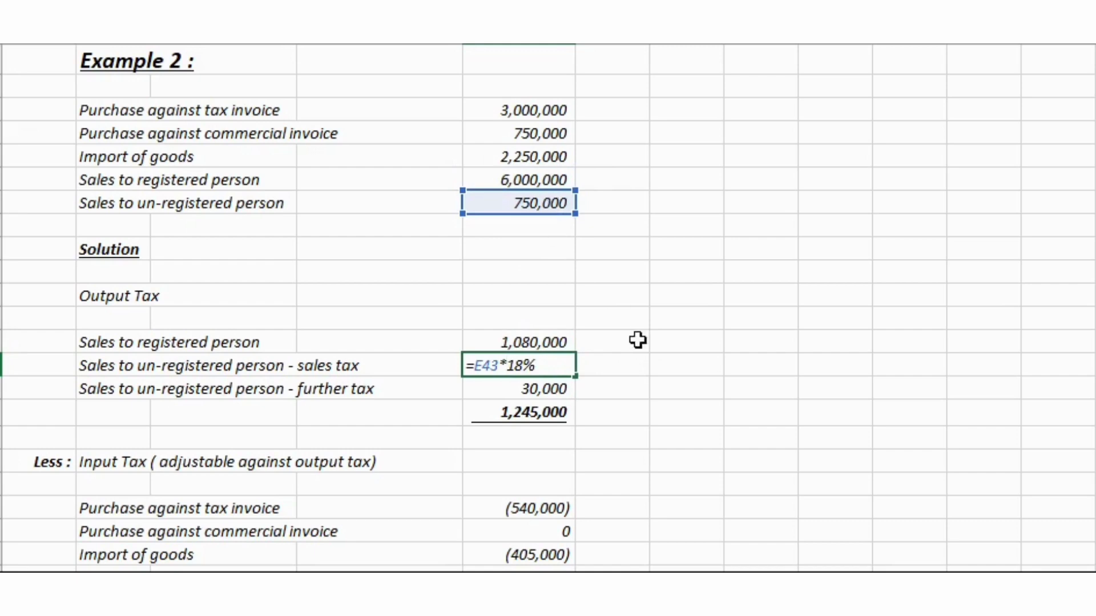
{"action": "left_click", "coordinate": [656, 361]}
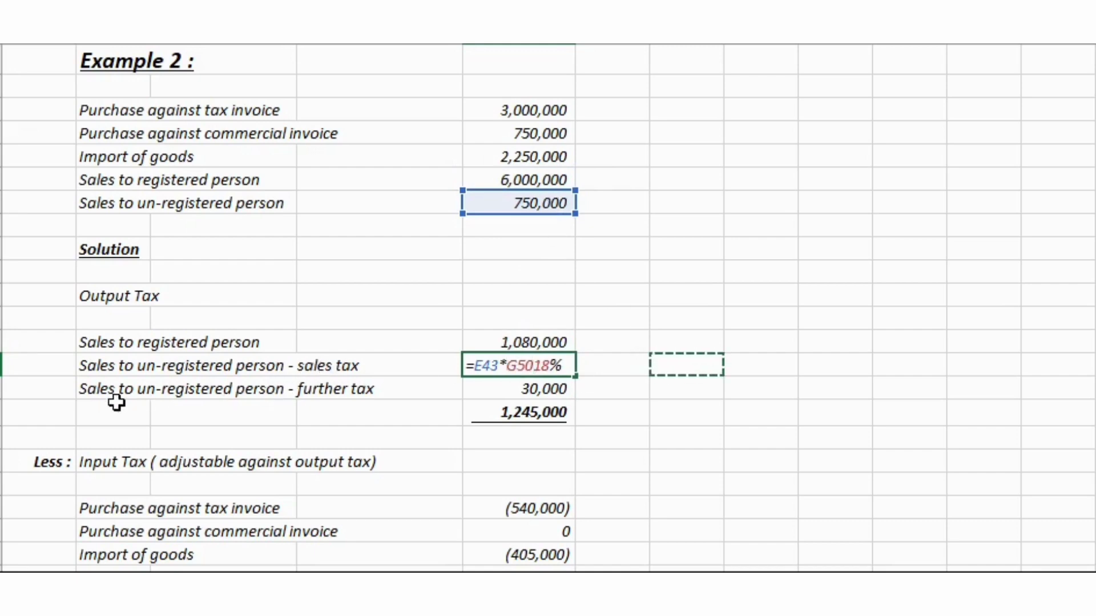
{"action": "key", "text": "Escape"}
{"action": "double_click", "coordinate": [488, 389]}
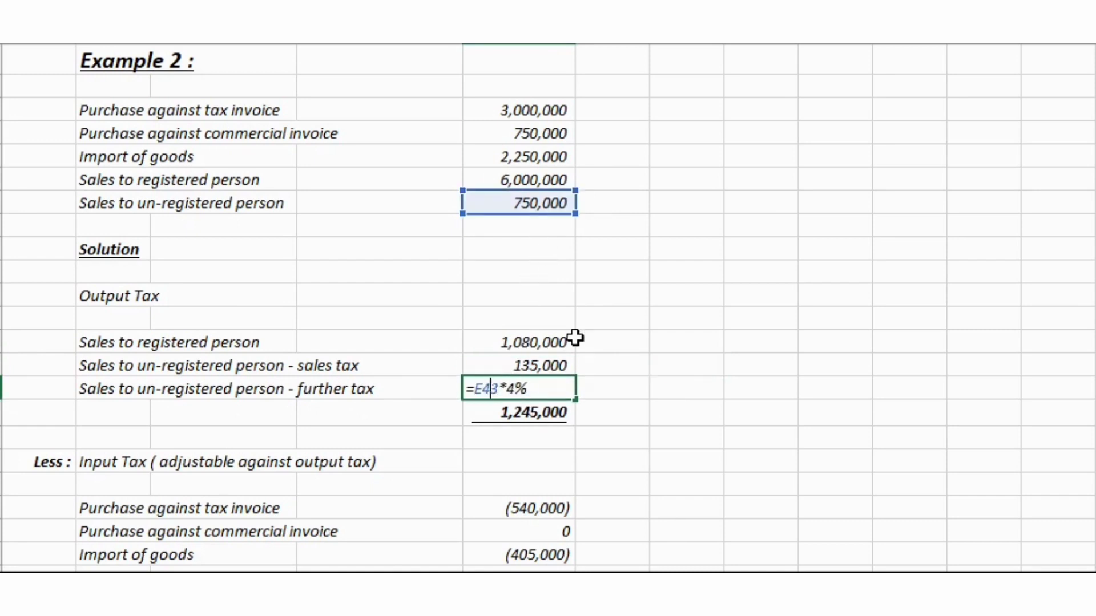
{"action": "key", "text": "Escape"}
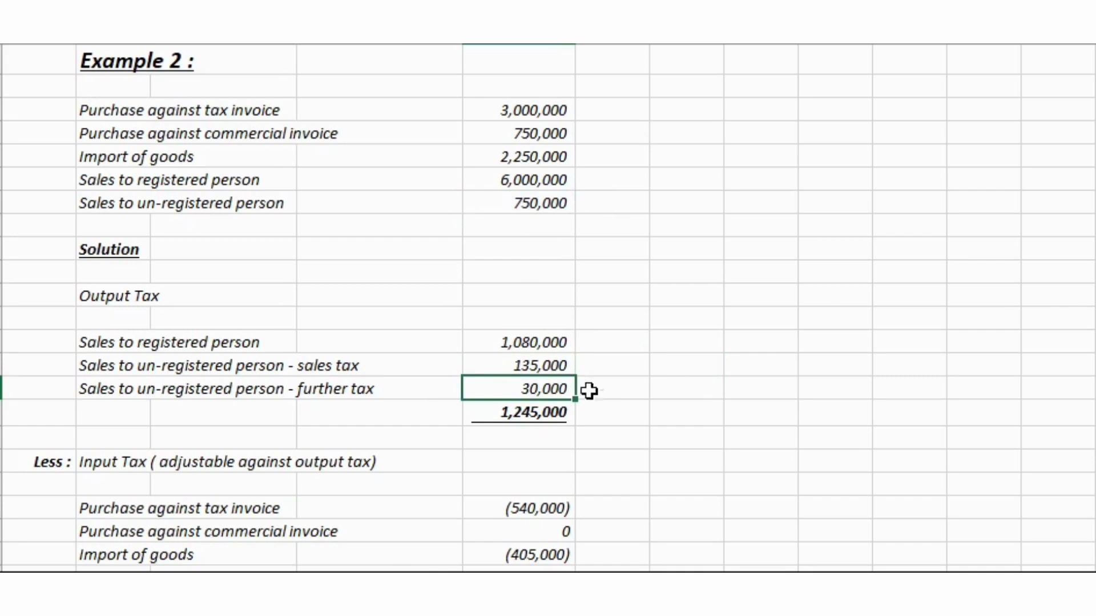
{"action": "double_click", "coordinate": [520, 411]}
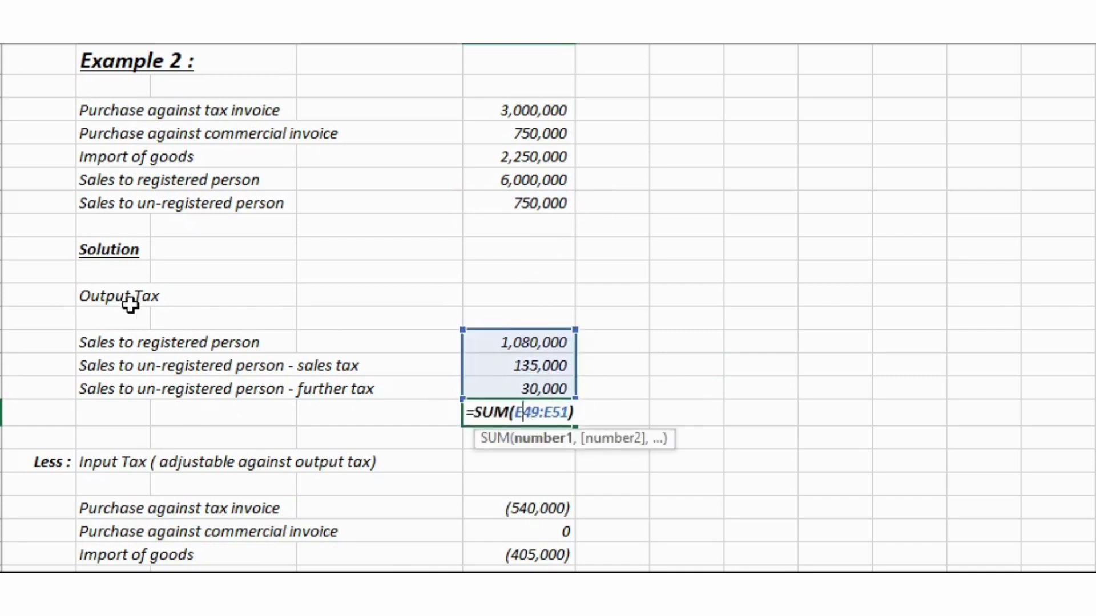
{"action": "key", "text": "Escape"}
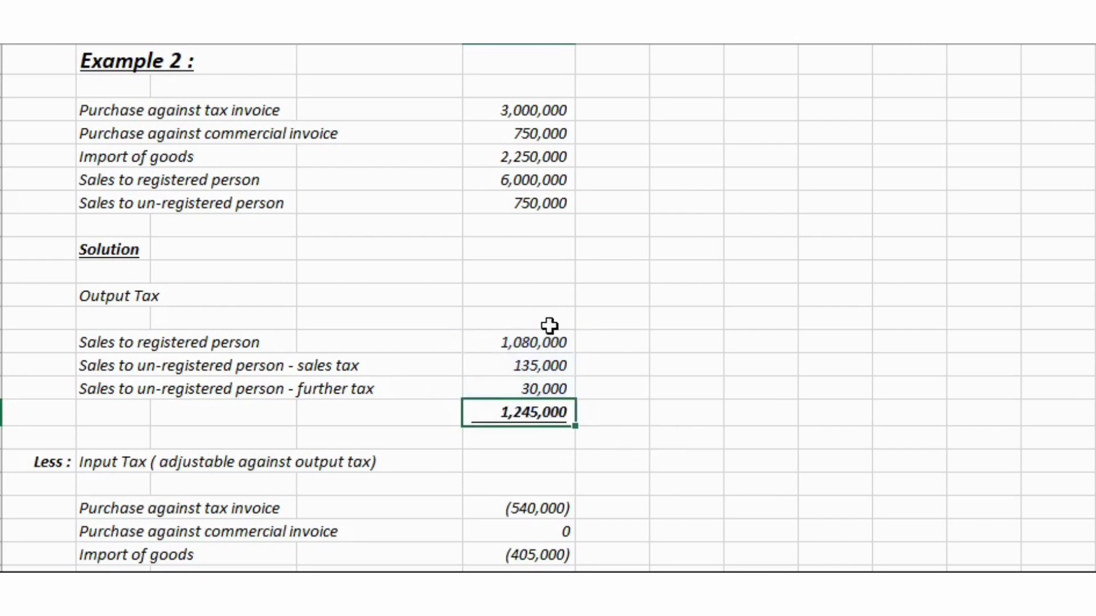
Step: Inspect Example 2's input tax formulas for Purchase against tax invoice and Import of goods, keeping both as they are
{"action": "scroll", "coordinate": [549, 328], "scroll_direction": "down", "scroll_amount": 3}
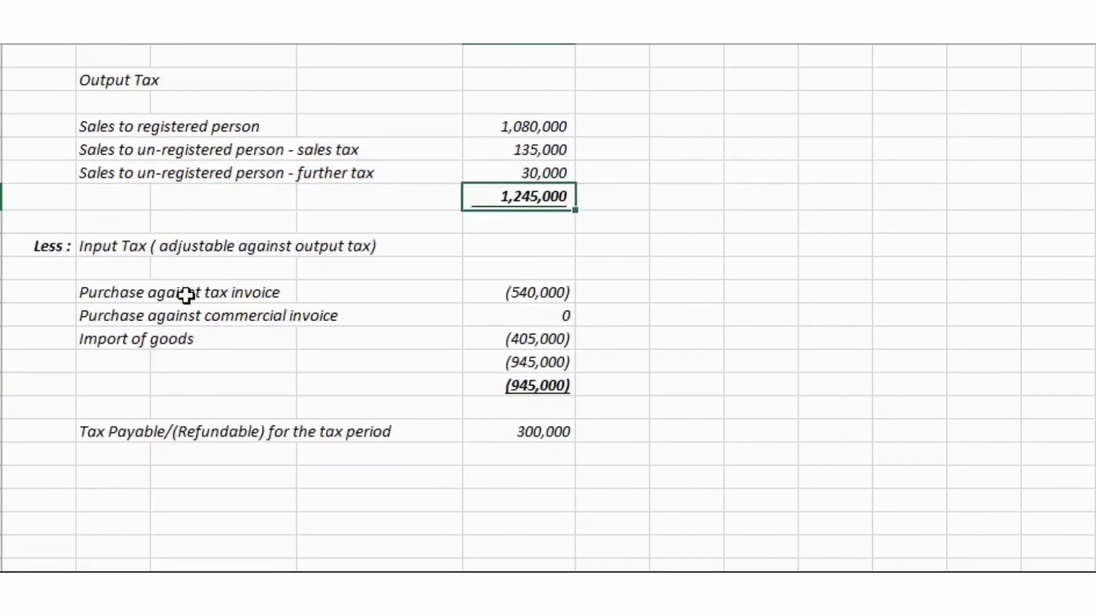
{"action": "double_click", "coordinate": [496, 295]}
{"action": "scroll", "coordinate": [741, 331], "scroll_direction": "up", "scroll_amount": 3}
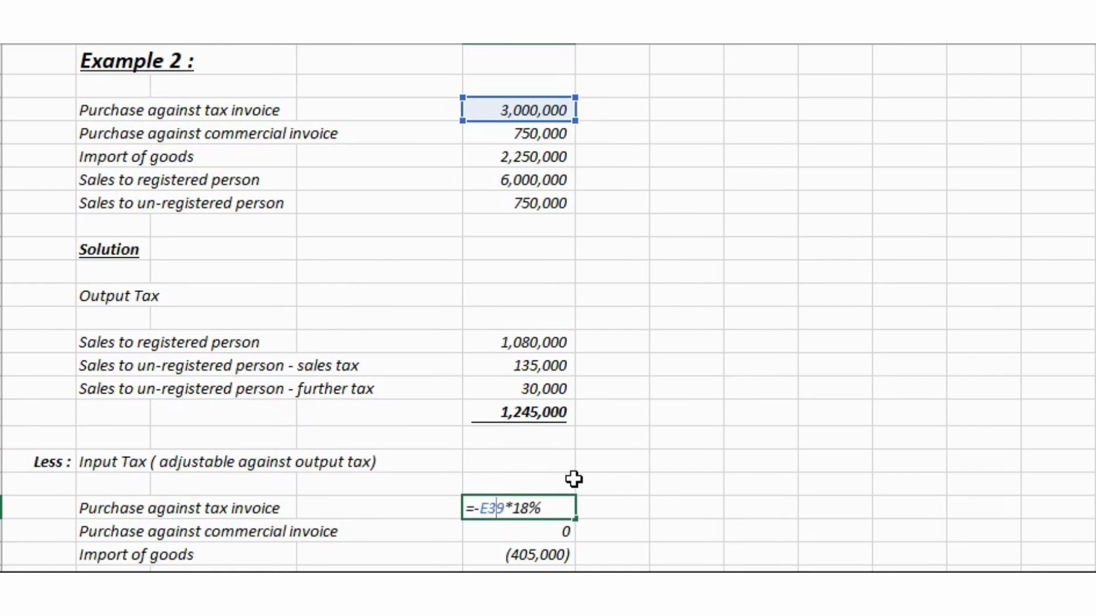
{"action": "key", "text": "Escape"}
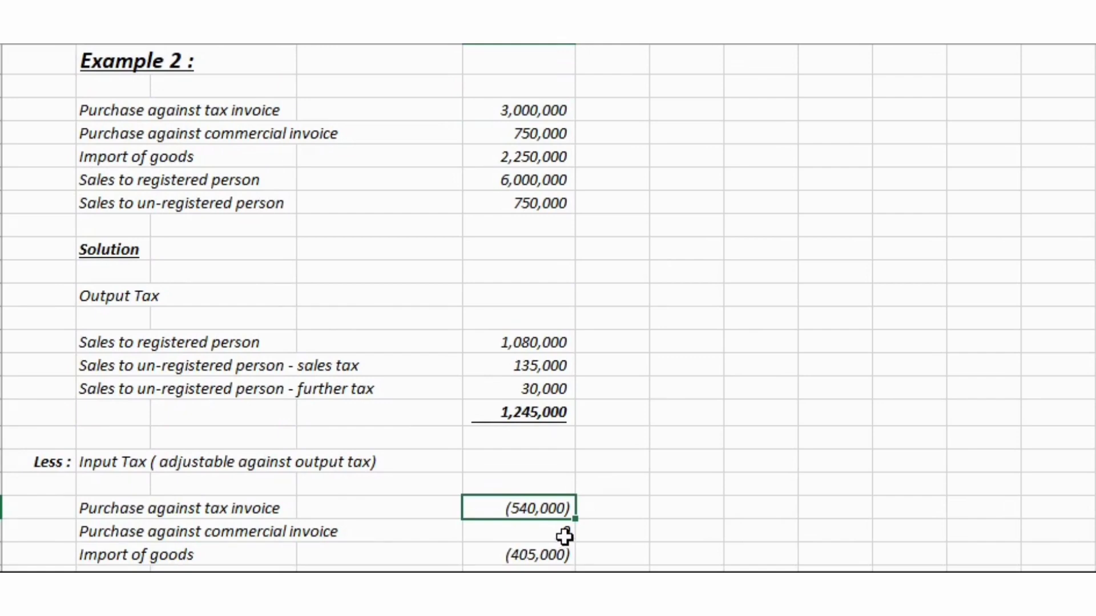
{"action": "scroll", "coordinate": [537, 551], "scroll_direction": "down", "scroll_amount": 1}
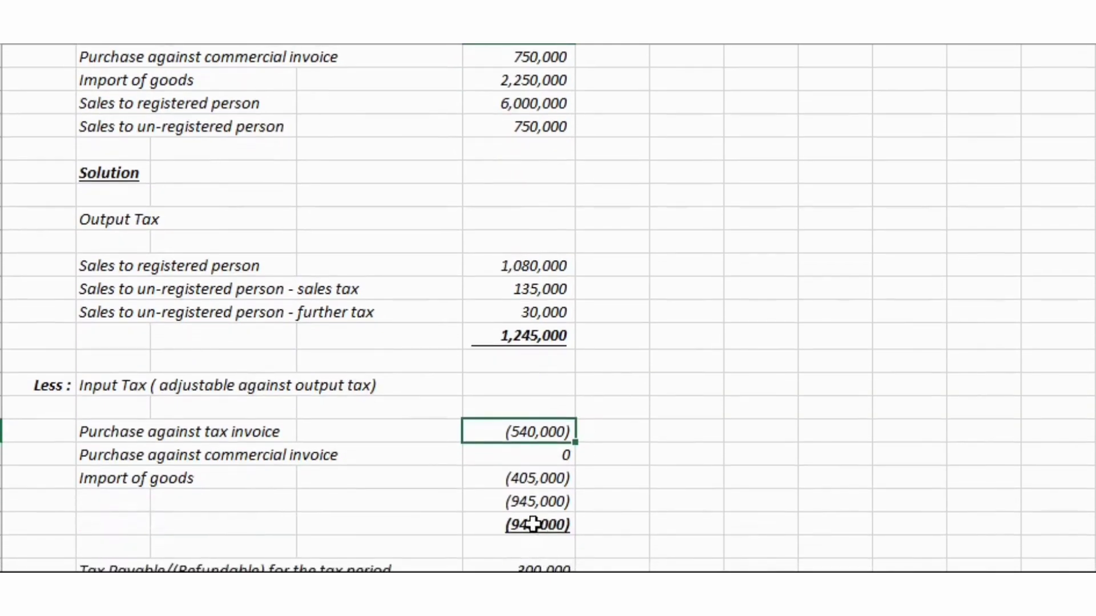
{"action": "double_click", "coordinate": [537, 479]}
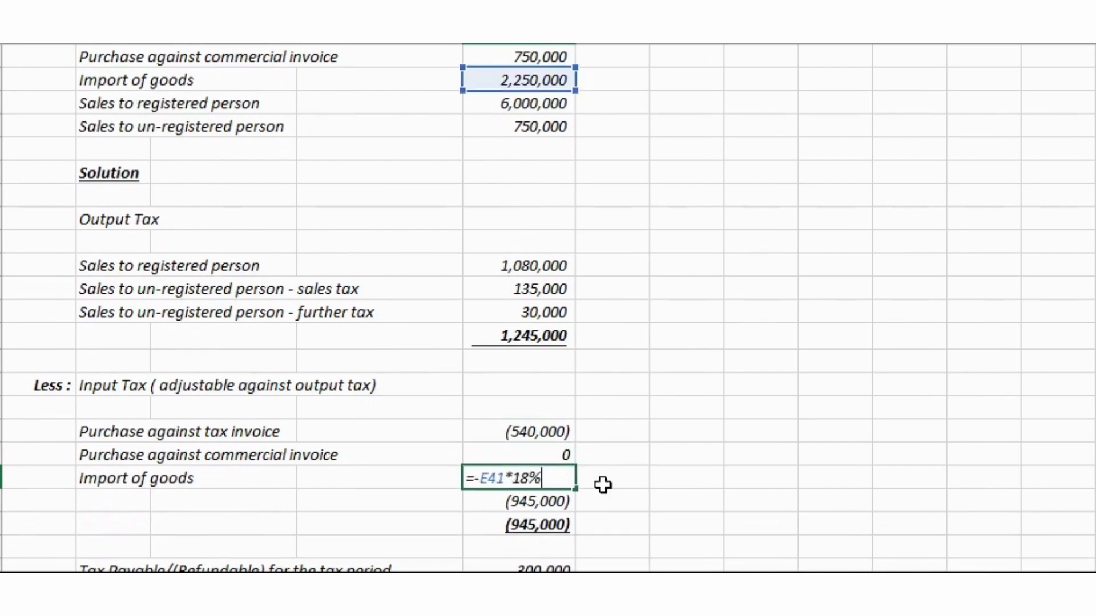
{"action": "key", "text": "ctrl+Return"}
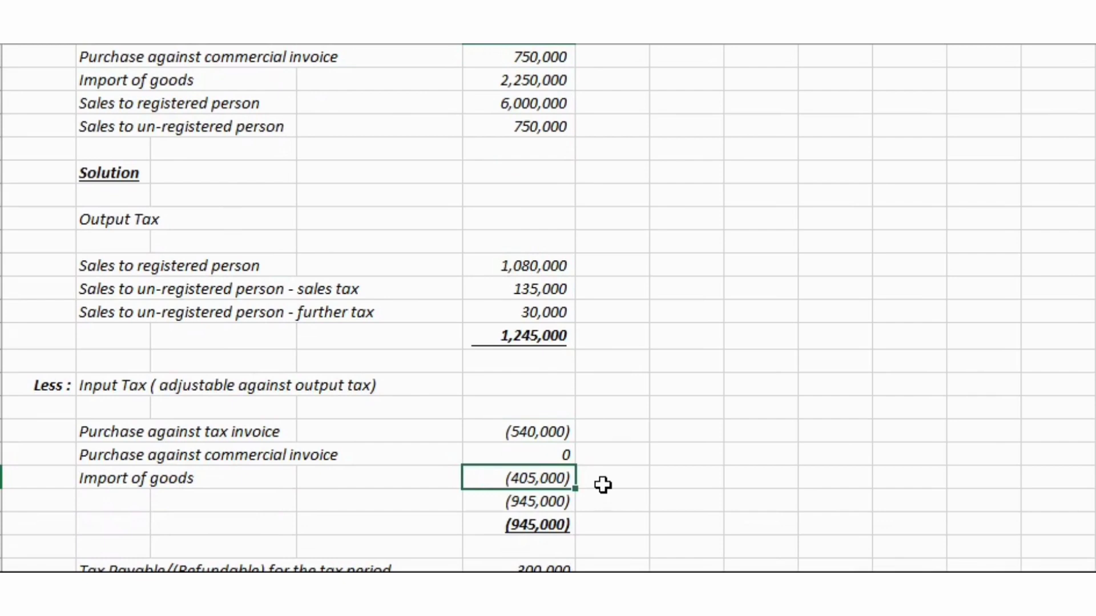
Step: Clear the two duplicate input tax totals below Import of goods in Example 2
{"action": "scroll", "coordinate": [597, 485], "scroll_direction": "down", "scroll_amount": 1}
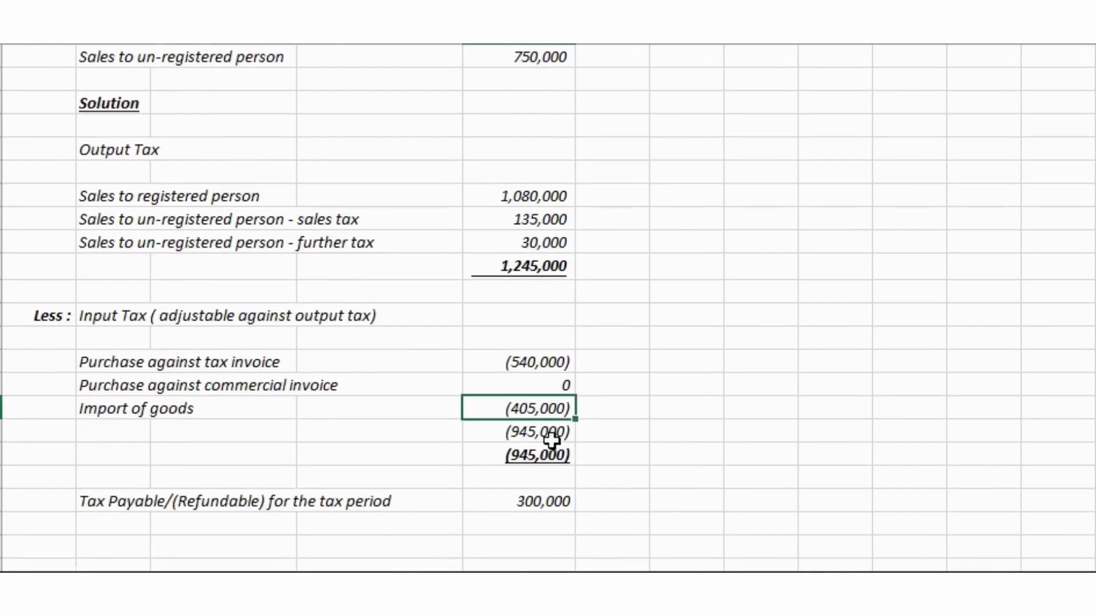
{"action": "left_click", "coordinate": [551, 437]}
{"action": "scroll", "coordinate": [615, 438], "scroll_direction": "down", "scroll_amount": 1}
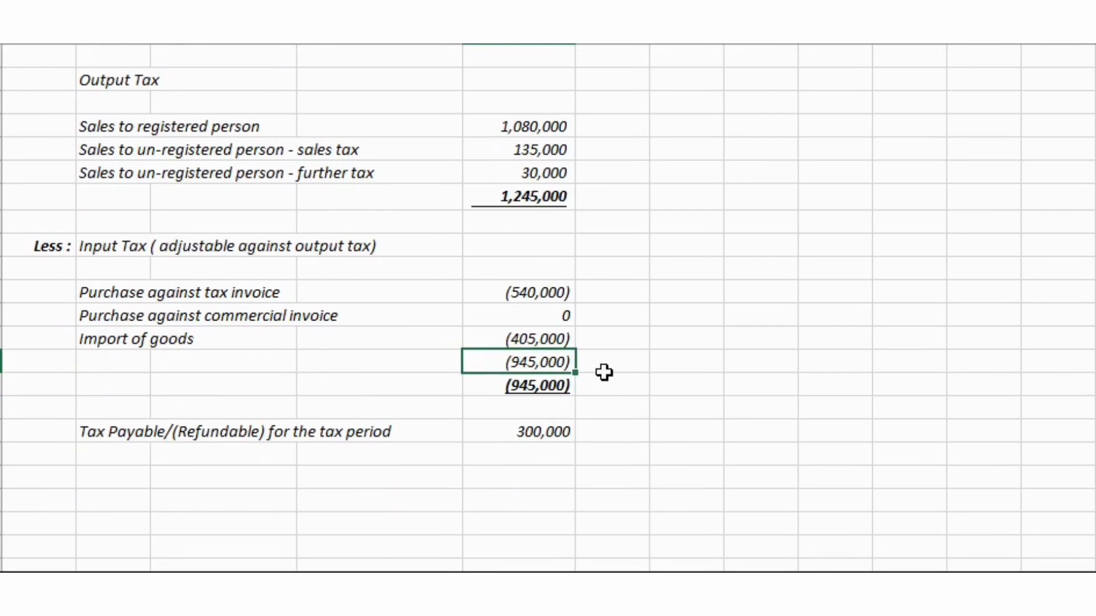
{"action": "key", "text": "Delete"}
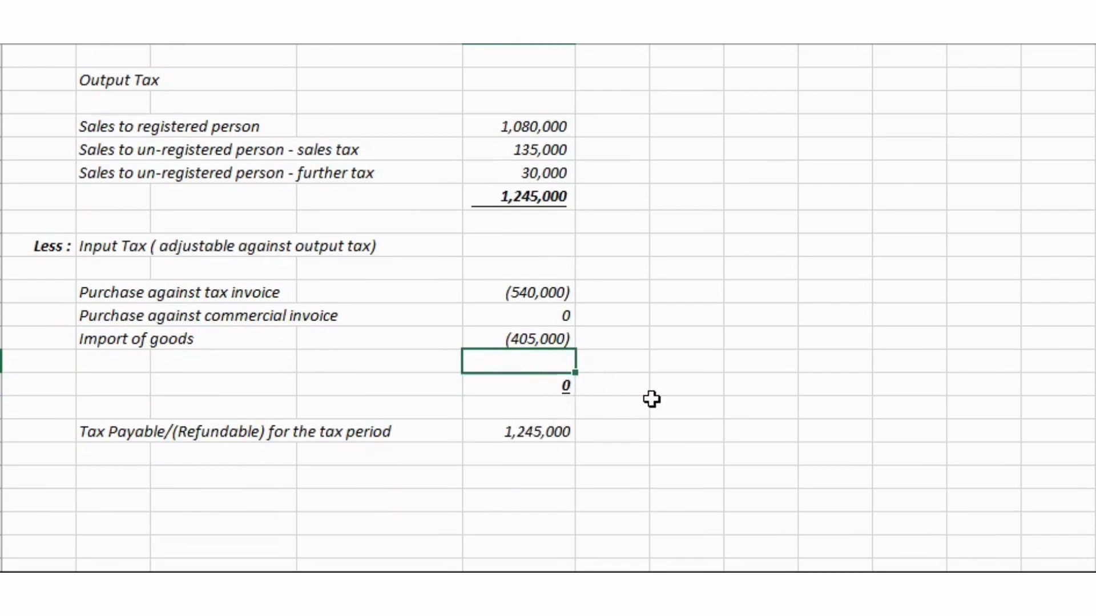
{"action": "key", "text": "Down"}
Step: Sum Example 2's three input tax amounts with AutoSum in the cell directly below Import of goods
{"action": "key", "text": "Up"}
{"action": "key", "text": "Up"}
{"action": "key", "text": "Up"}
{"action": "key", "text": "Up"}
{"action": "key", "text": "shift+Down"}
{"action": "key", "text": "shift+Down"}
{"action": "key", "text": "shift+Down"}
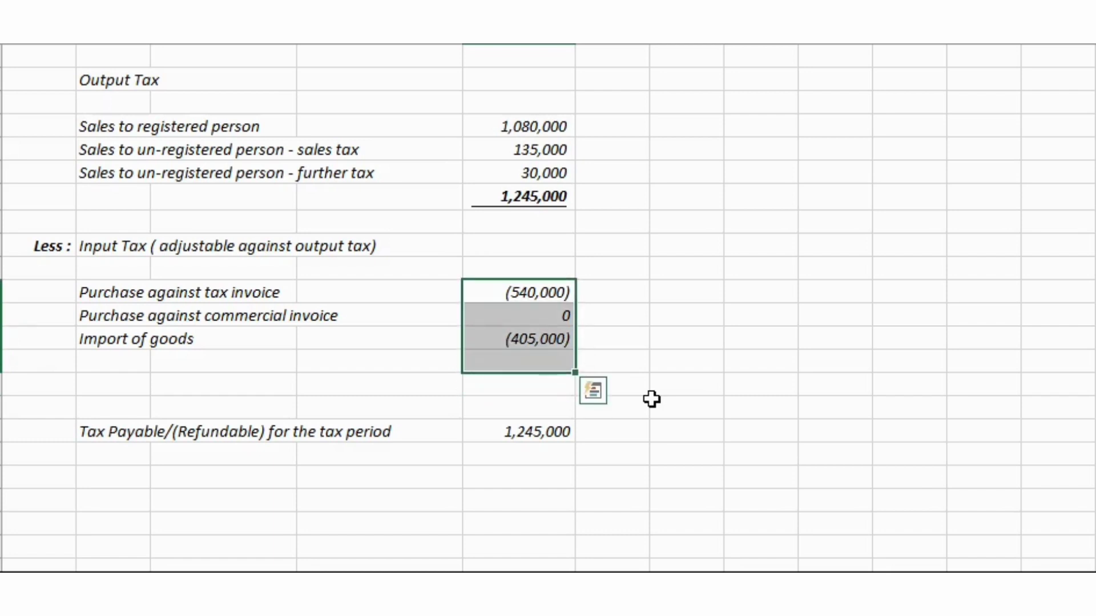
{"action": "key", "text": "alt+equal"}
{"action": "left_click", "coordinate": [528, 357]}
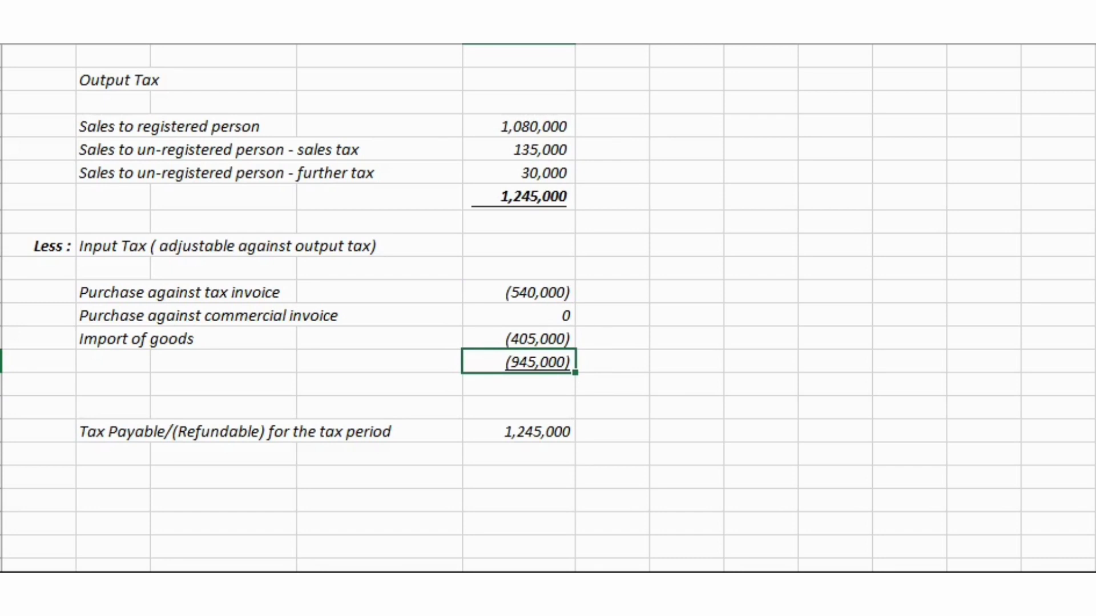
Step: Inspect Example 2's formula for Tax Payable/(Refundable) for the tax period, keeping it as it is
{"action": "left_click", "coordinate": [834, 430]}
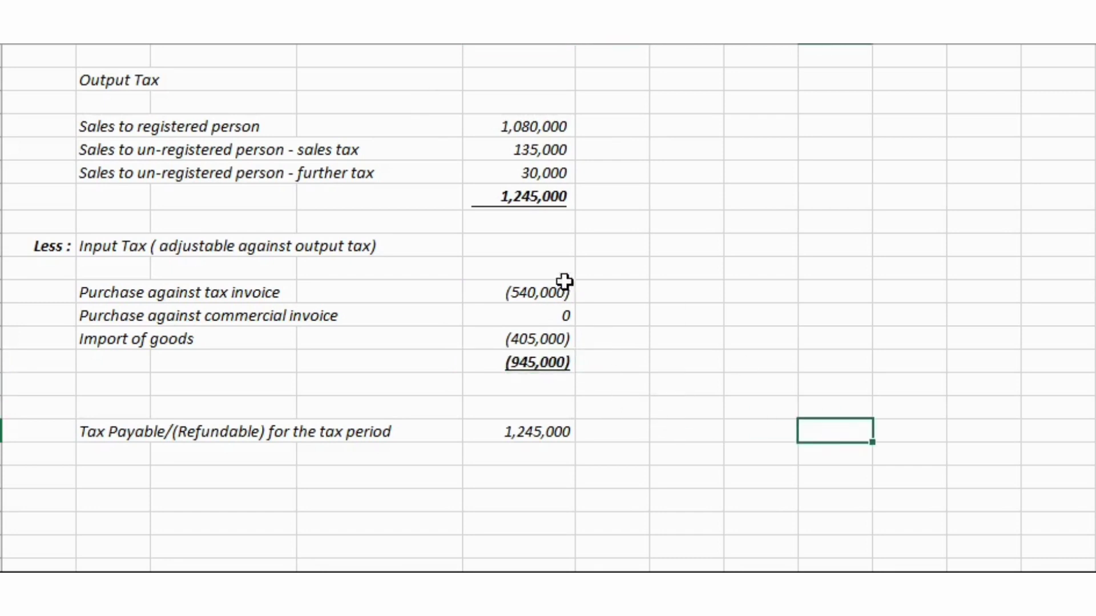
{"action": "left_click", "coordinate": [534, 432]}
{"action": "type", "text": "=+E52+E60"}
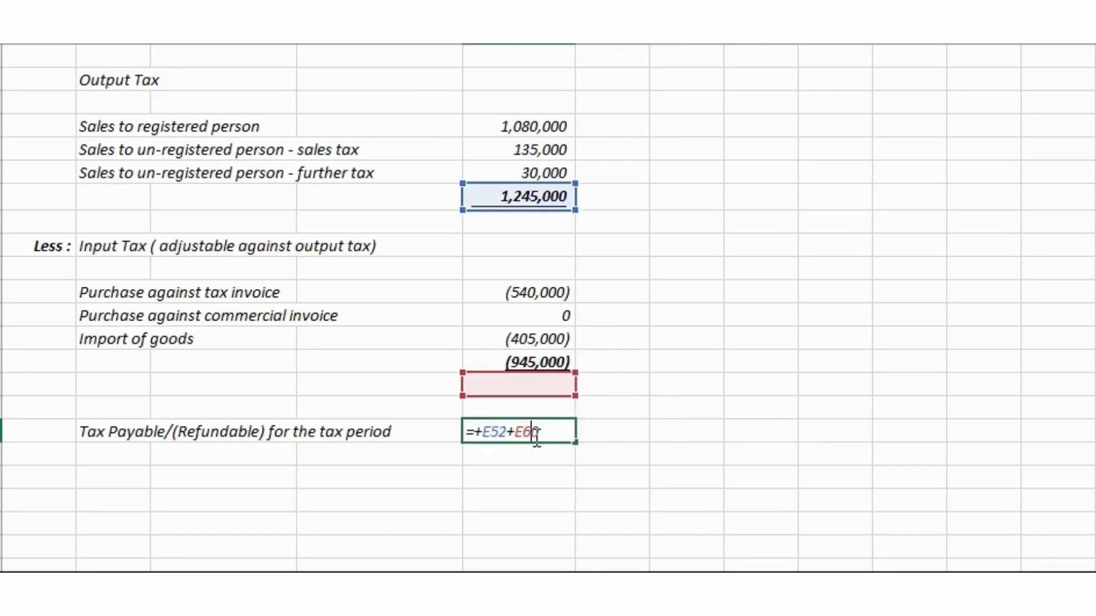
{"action": "key", "text": "ctrl+Return"}
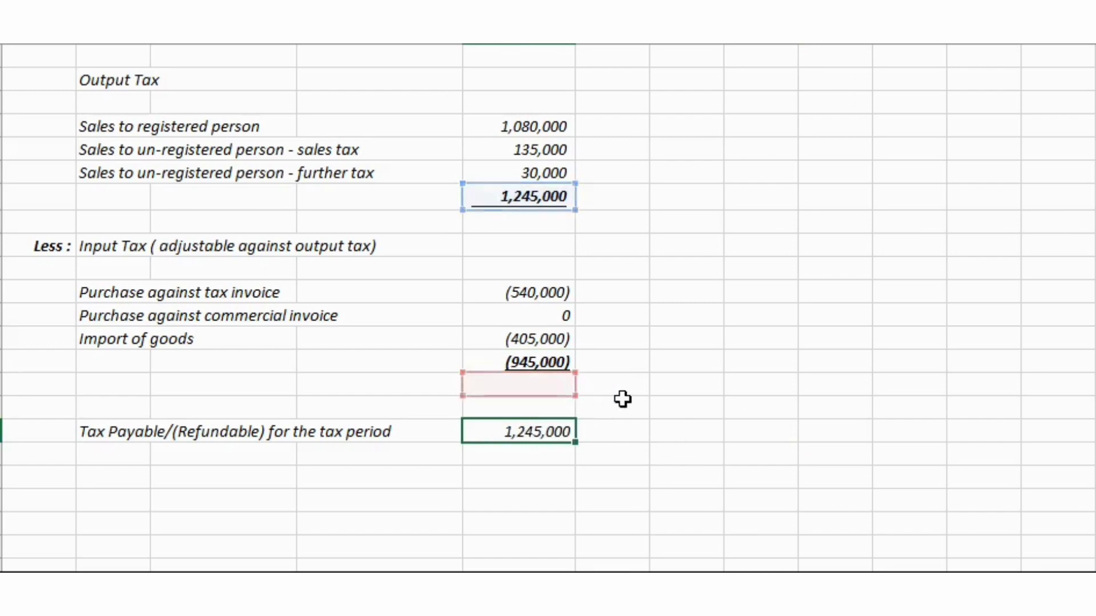
Step: Recalculate Example 2's Tax Payable/(Refundable) as the output tax total plus the negative input tax total directly below Import of goods, and make the amount bold
{"action": "type", "text": "="}
{"action": "key", "text": "Up"}
{"action": "key", "text": "Up"}
{"action": "key", "text": "Up"}
{"action": "key", "text": "Up"}
{"action": "key", "text": "Up"}
{"action": "key", "text": "Up"}
{"action": "key", "text": "Up"}
{"action": "key", "text": "Up"}
{"action": "key", "text": "Up"}
{"action": "key", "text": "Up"}
{"action": "key", "text": "Up"}
{"action": "key", "text": "Up"}
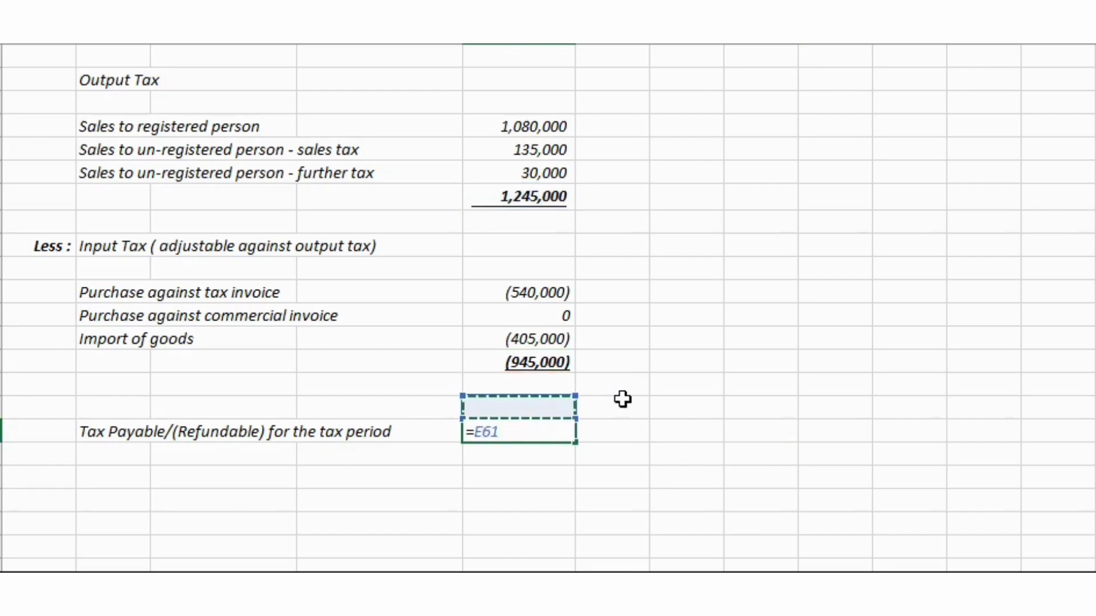
{"action": "key", "text": "Down"}
{"action": "key", "text": "Down"}
{"action": "type", "text": "+"}
{"action": "key", "text": "Up"}
{"action": "key", "text": "Up"}
{"action": "key", "text": "Up"}
{"action": "key", "text": "Return"}
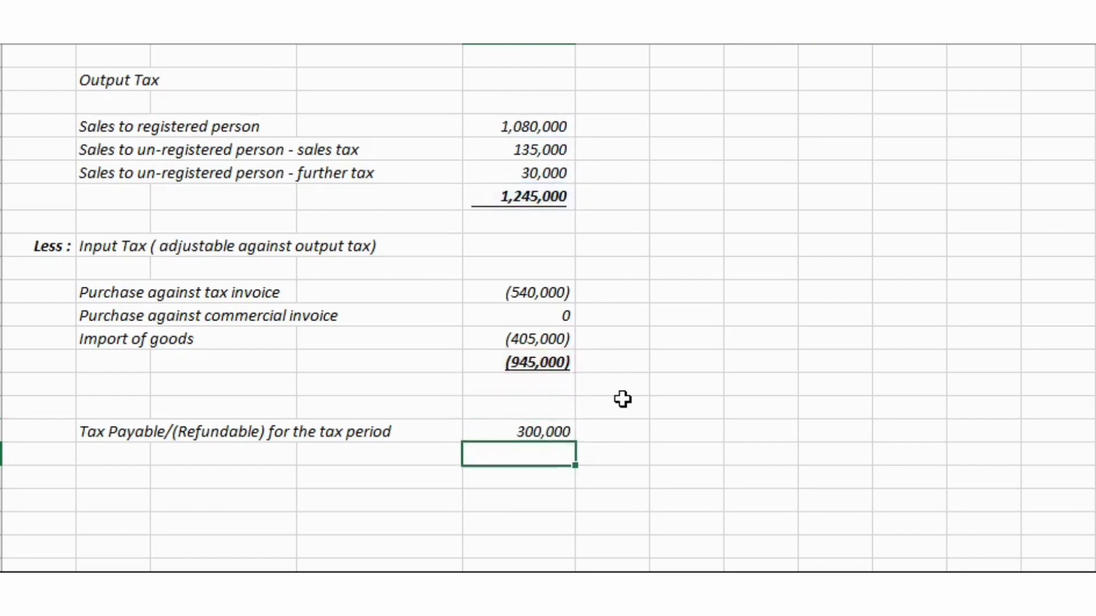
{"action": "left_click", "coordinate": [543, 433]}
{"action": "key", "text": "ctrl+b"}
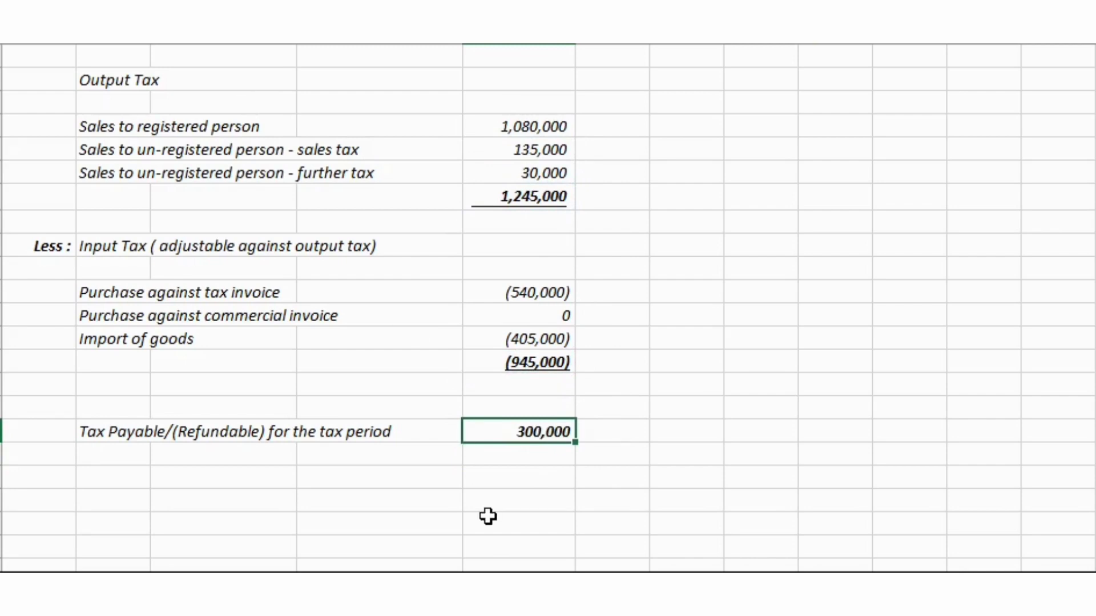
{"action": "scroll", "coordinate": [488, 517], "scroll_direction": "up", "scroll_amount": 7}
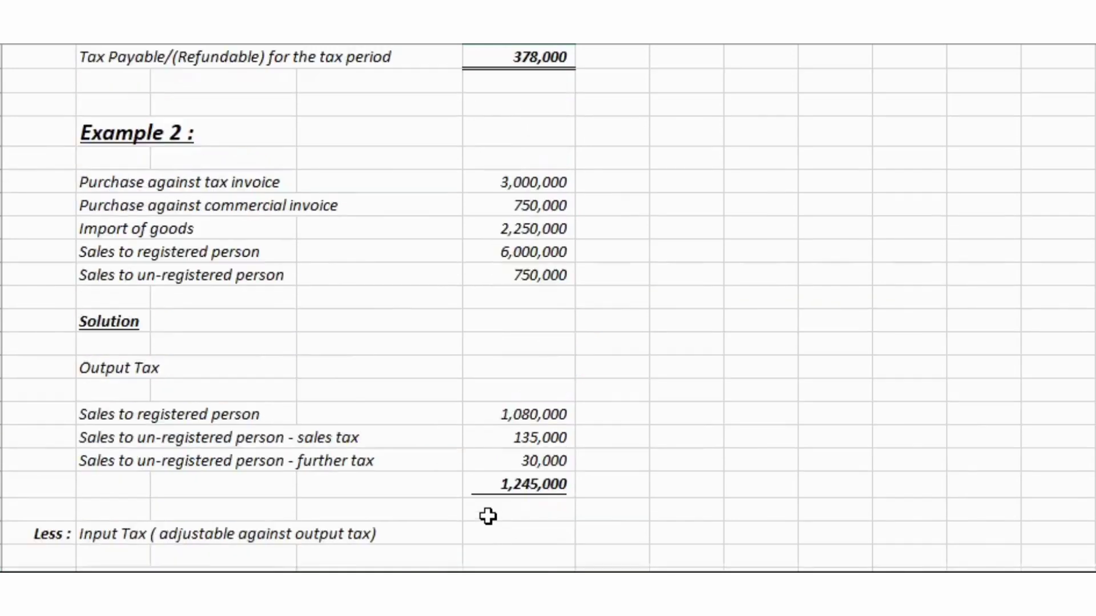
{"action": "scroll", "coordinate": [411, 281], "scroll_direction": "up", "scroll_amount": 2}
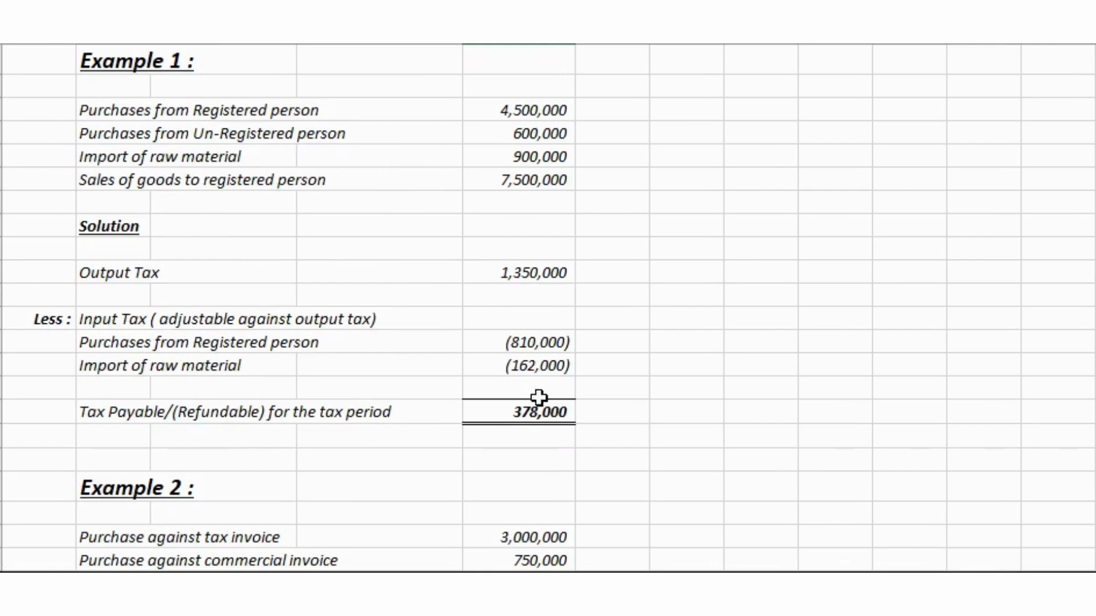
{"action": "scroll", "coordinate": [532, 423], "scroll_direction": "down", "scroll_amount": 4}
{"action": "scroll", "coordinate": [532, 426], "scroll_direction": "down", "scroll_amount": 4}
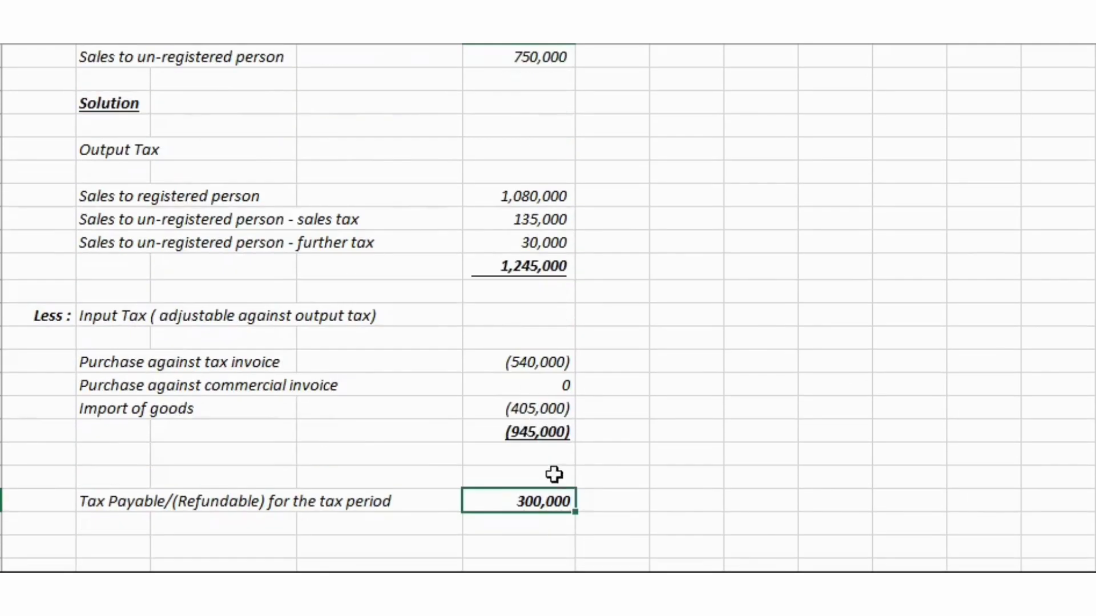